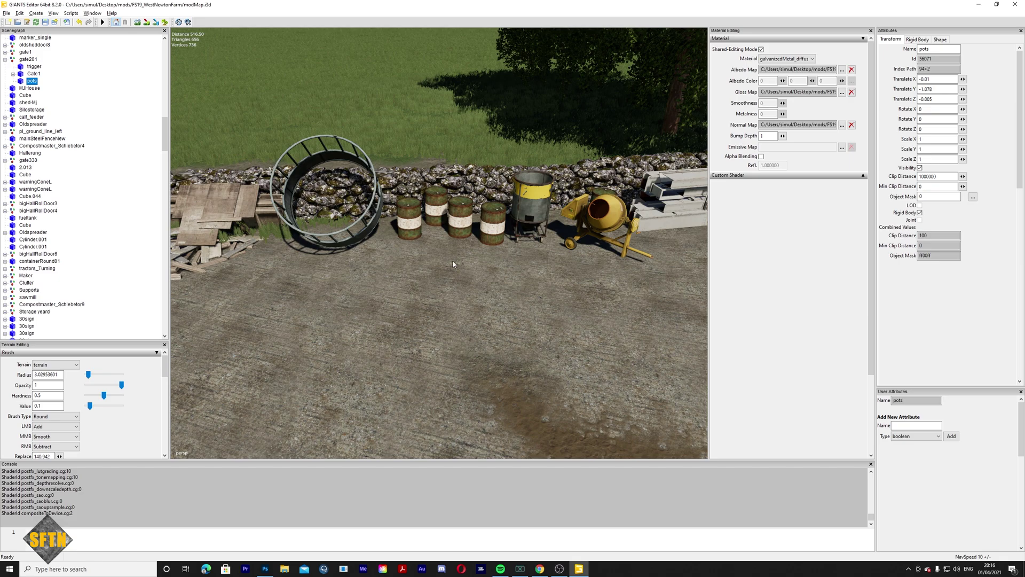
Shift the old_Barrel nearest the ring feeder back towards the stone wall, and delete it.
{"action": "left_click", "coordinate": [409, 233]}
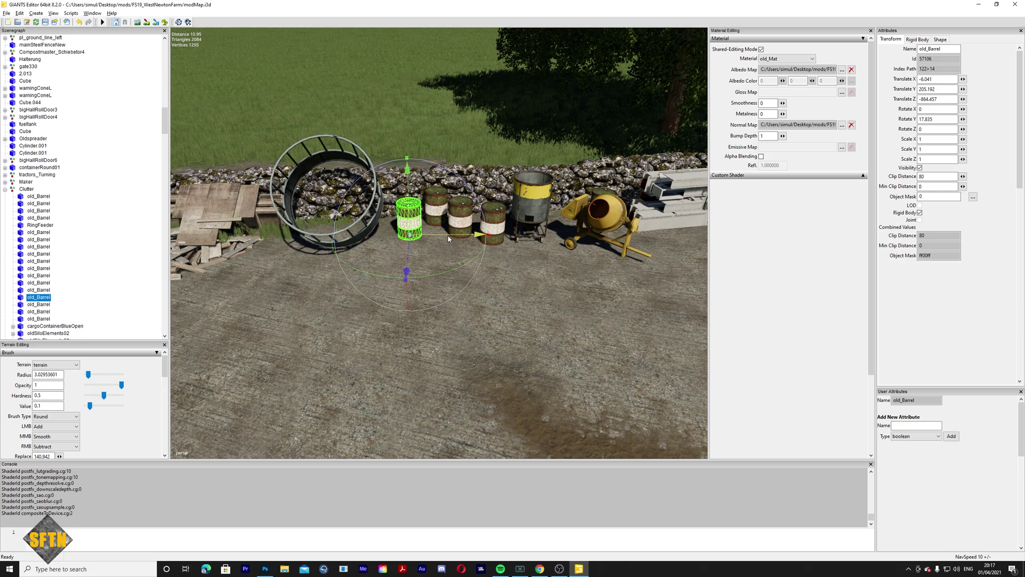
{"action": "left_click_drag", "start_coordinate": [447, 235], "coordinate": [428, 214]}
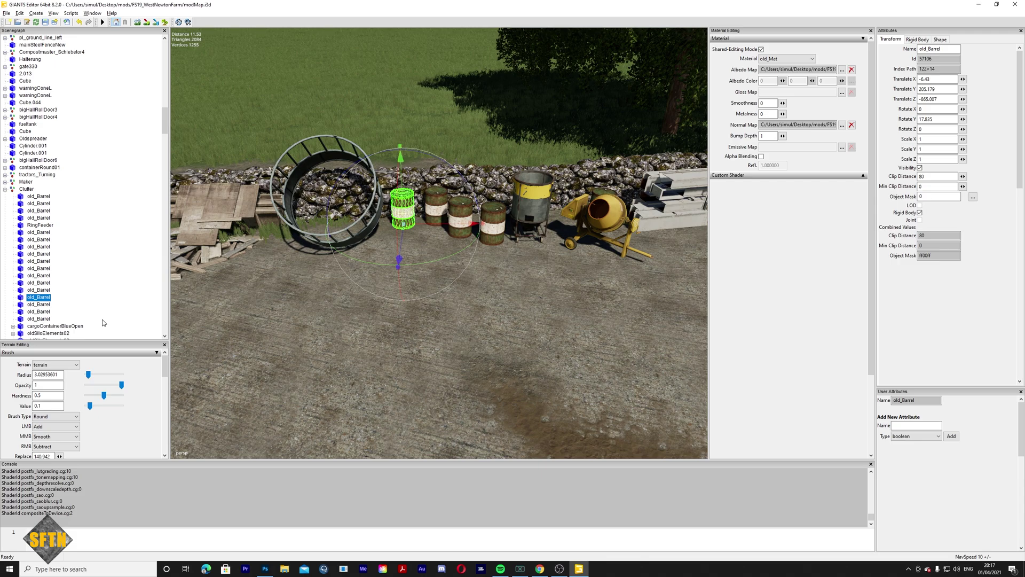
{"action": "key", "text": "Delete"}
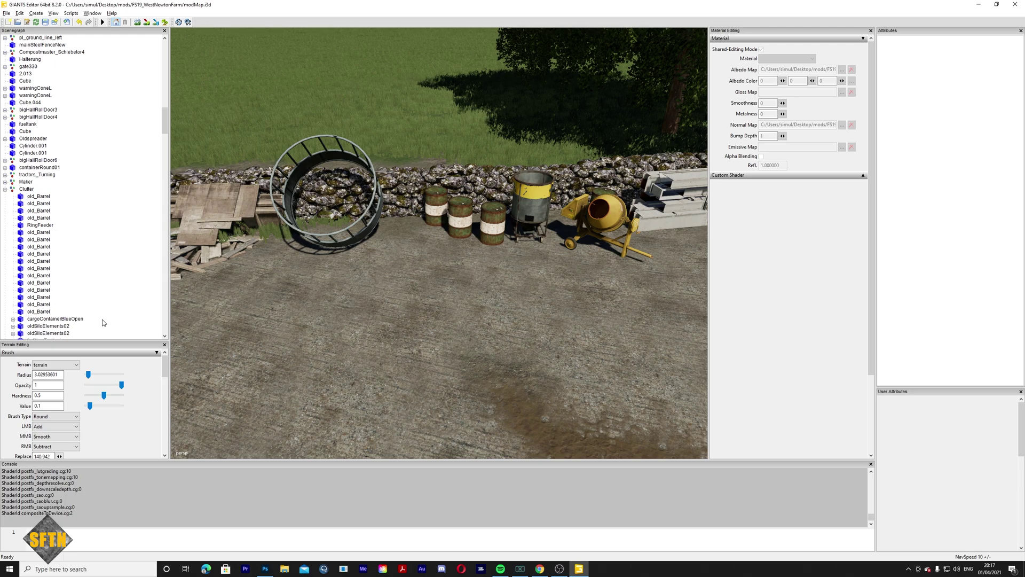
Inspect the scenegraph entries of the remaining barrels, the RingFeeder and containerRound01, including the container's child objects.
{"action": "left_click", "coordinate": [38, 203]}
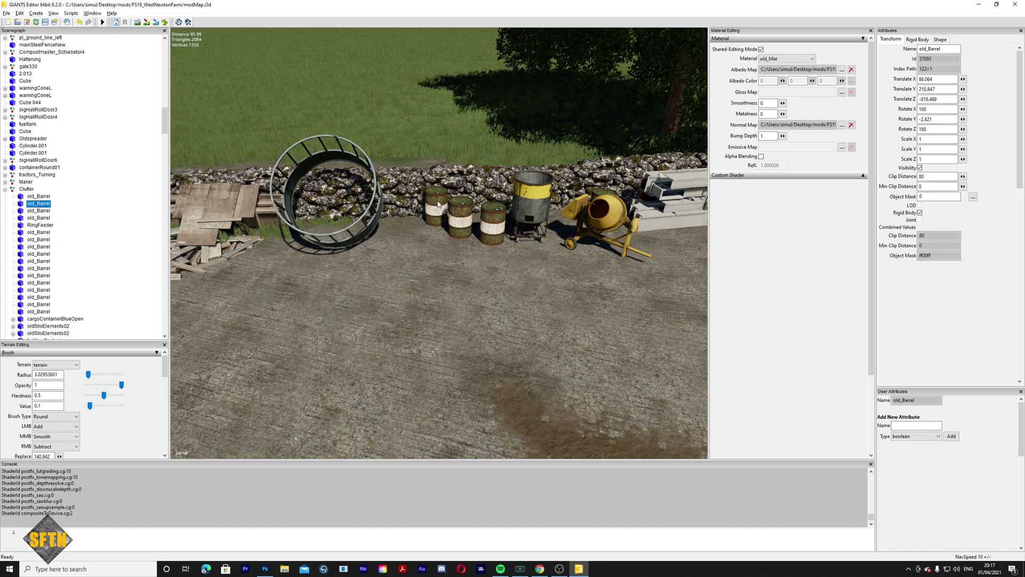
{"action": "left_click", "coordinate": [439, 209]}
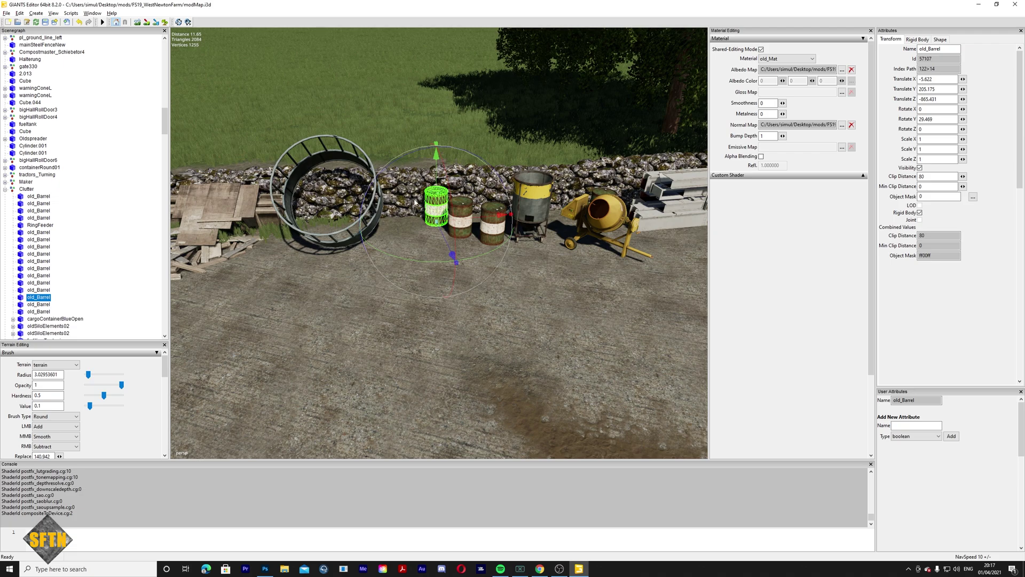
{"action": "left_click", "coordinate": [463, 214]}
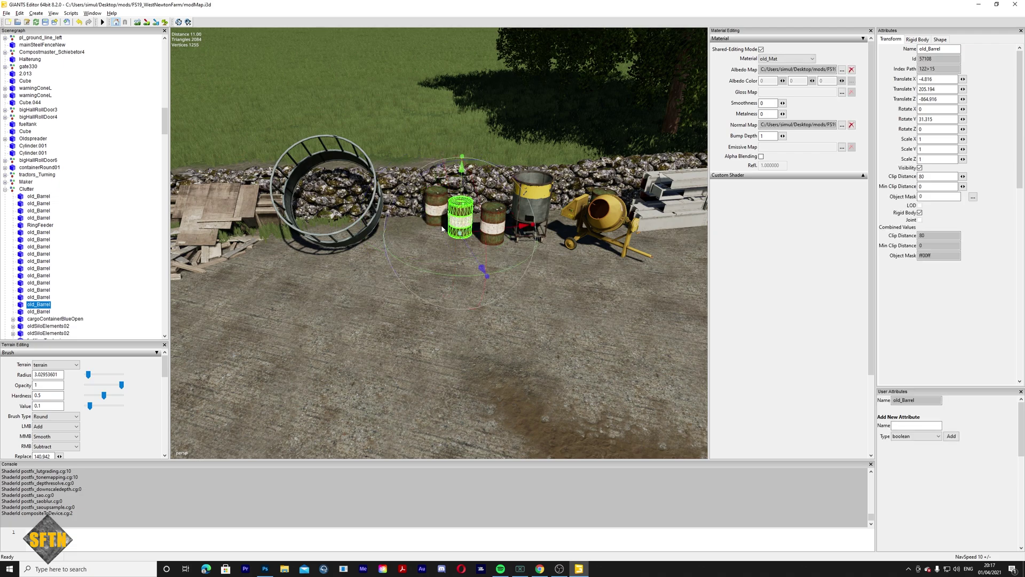
{"action": "left_click", "coordinate": [494, 216]}
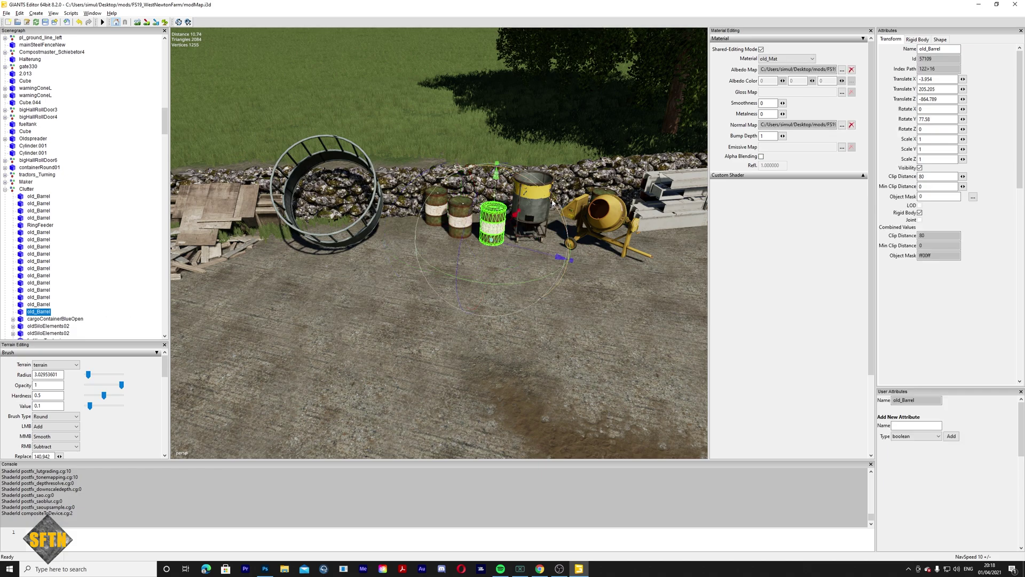
{"action": "left_click", "coordinate": [356, 223]}
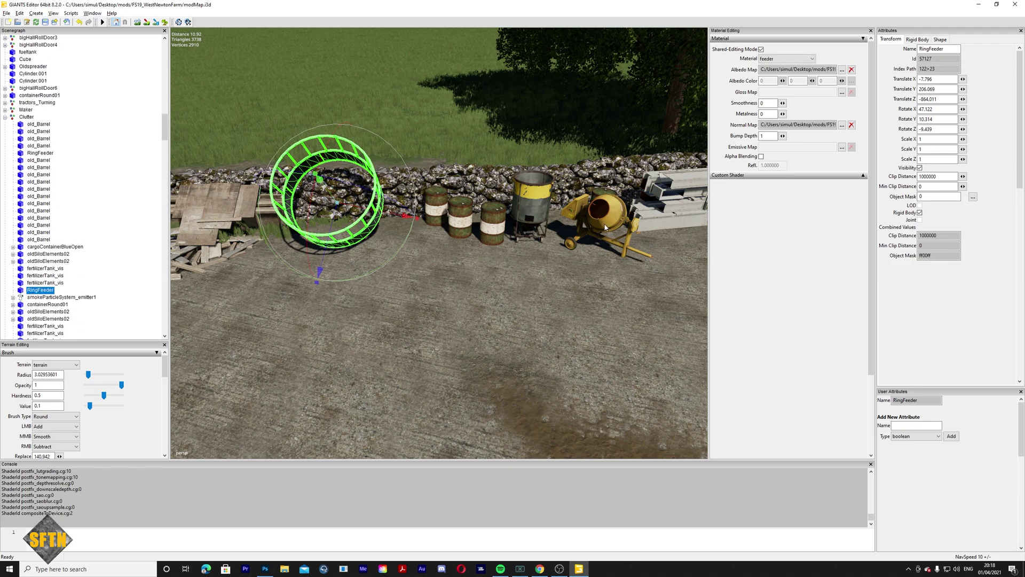
{"action": "left_click", "coordinate": [540, 209]}
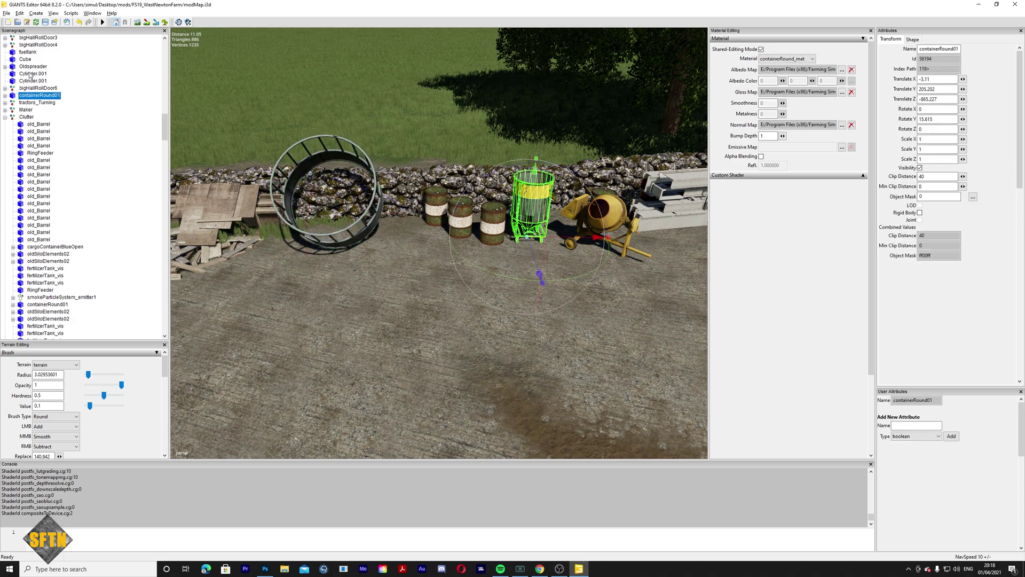
{"action": "left_click", "coordinate": [5, 96]}
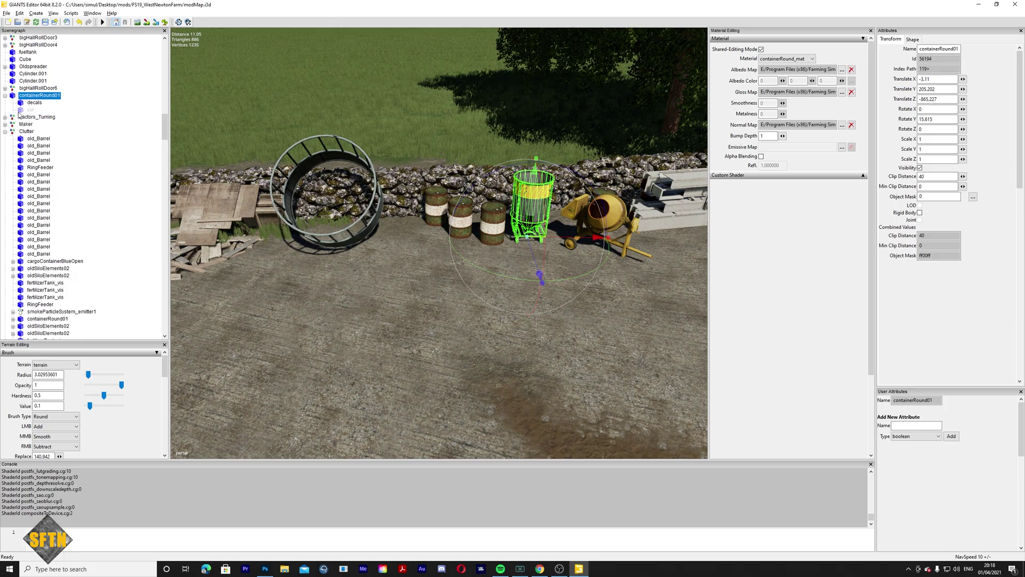
Find the fenced yard with the red tank and select a section of the hedge in front of it.
{"action": "left_click_drag", "start_coordinate": [365, 221], "coordinate": [255, 231], "text": "alt"}
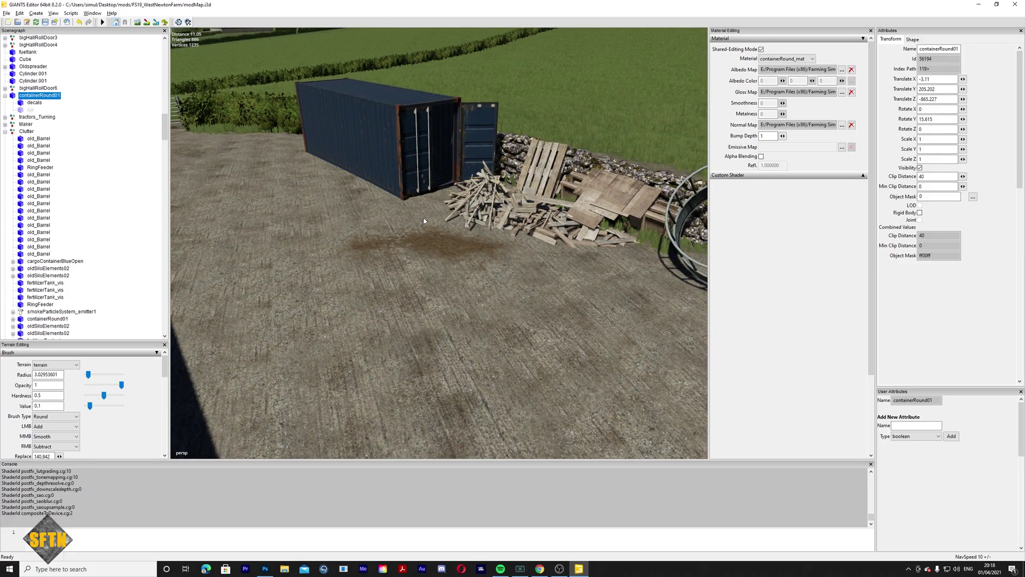
{"action": "right_click_drag", "start_coordinate": [487, 230], "coordinate": [389, 276], "text": "alt"}
{"action": "middle_click_drag", "start_coordinate": [390, 276], "coordinate": [506, 252], "text": "alt"}
{"action": "right_click_drag", "start_coordinate": [505, 251], "coordinate": [288, 321], "text": "alt"}
{"action": "middle_click_drag", "start_coordinate": [288, 320], "coordinate": [569, 199], "text": "alt"}
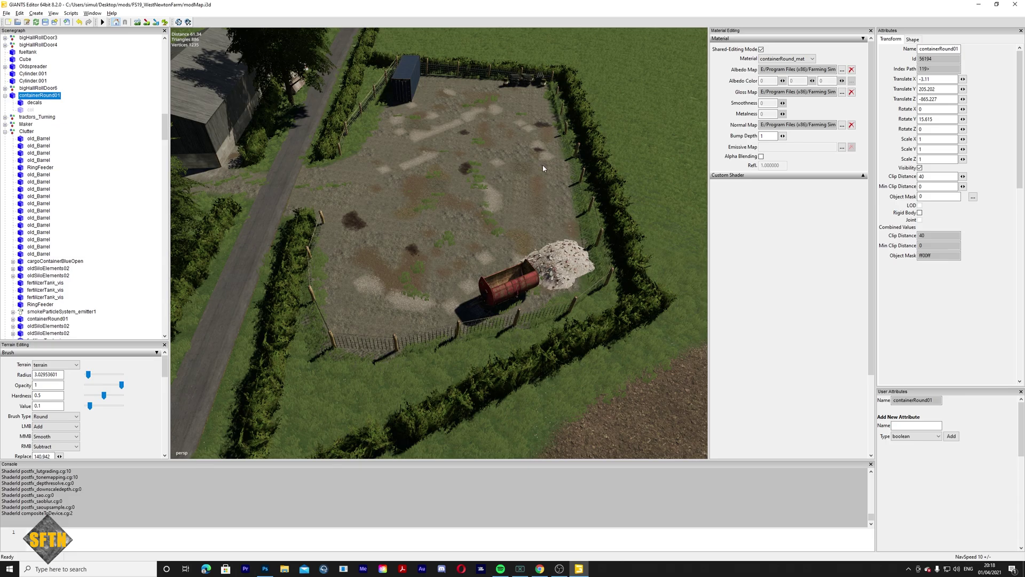
{"action": "middle_click_drag", "start_coordinate": [392, 289], "coordinate": [400, 201], "text": "alt"}
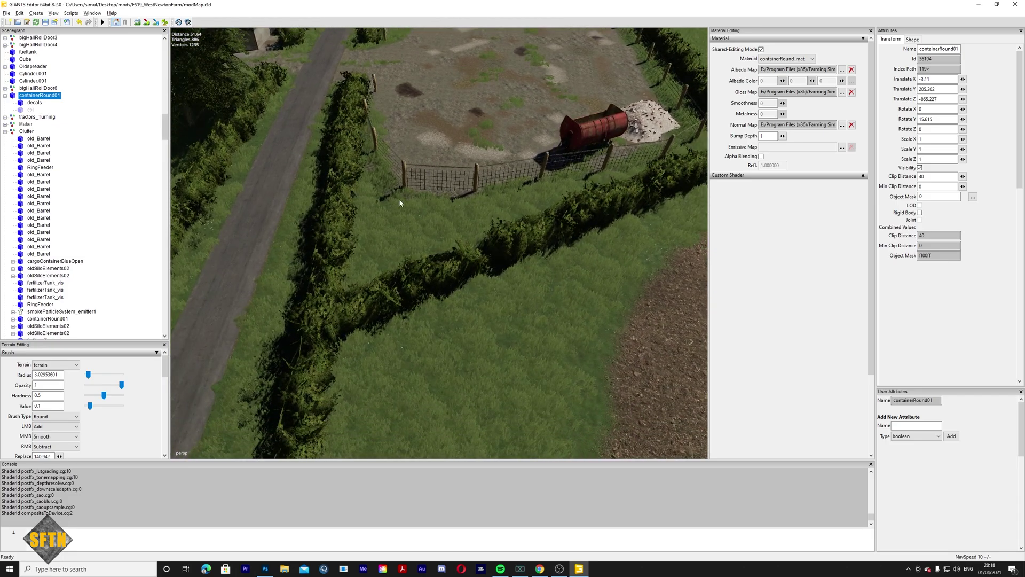
{"action": "left_click_drag", "start_coordinate": [401, 201], "coordinate": [470, 177], "text": "alt"}
{"action": "right_click_drag", "start_coordinate": [471, 182], "coordinate": [367, 296]}
{"action": "left_click", "coordinate": [388, 360]}
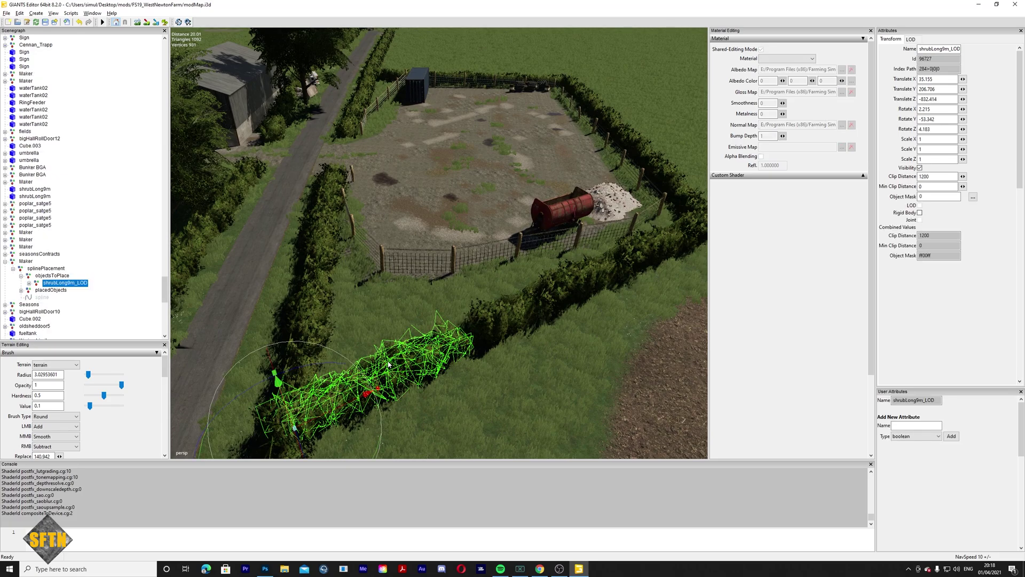
Inspect the neighbouring shrubLong9m_LOD hedge section, including its lod0 and lod1 meshes and its collisionBox.
{"action": "left_click", "coordinate": [495, 326]}
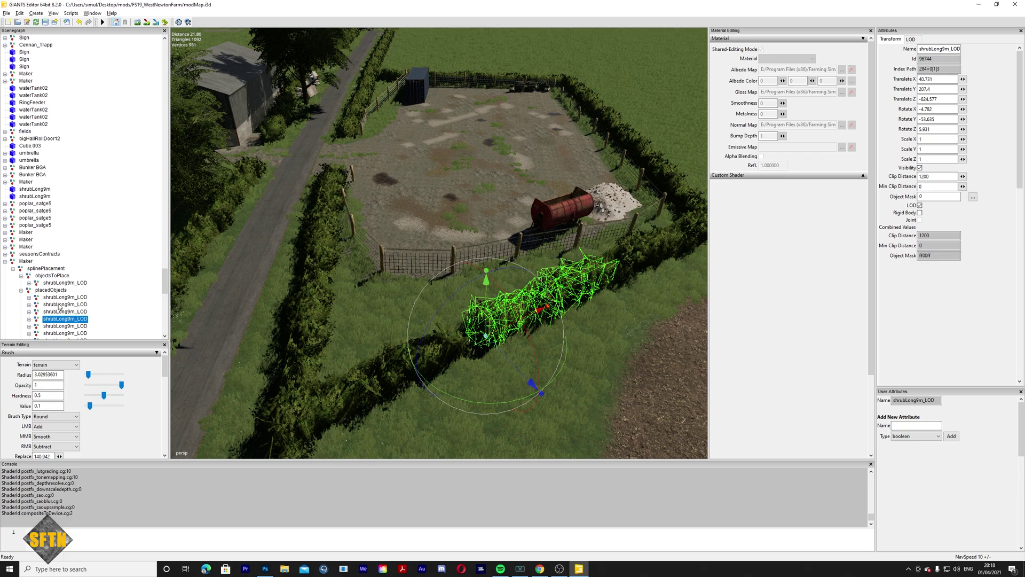
{"action": "left_click", "coordinate": [29, 319]}
{"action": "left_click", "coordinate": [69, 319]}
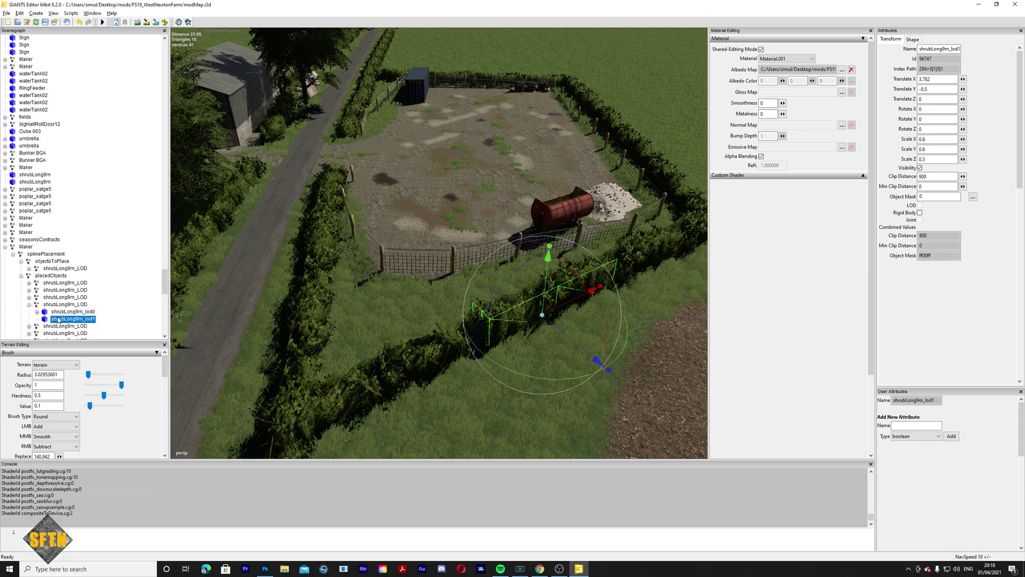
{"action": "left_click", "coordinate": [57, 314]}
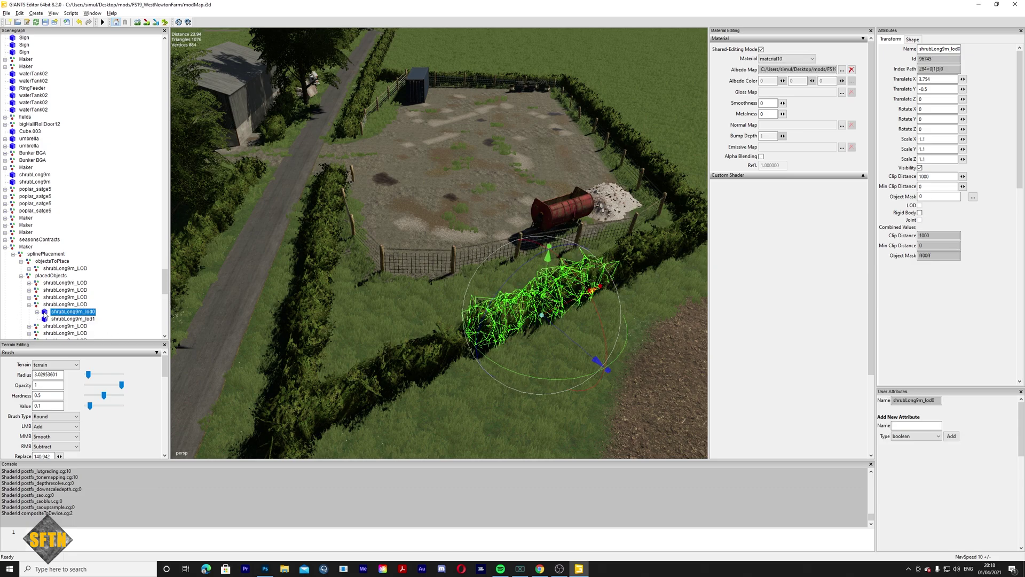
{"action": "left_click", "coordinate": [37, 312]}
{"action": "left_click", "coordinate": [77, 321]}
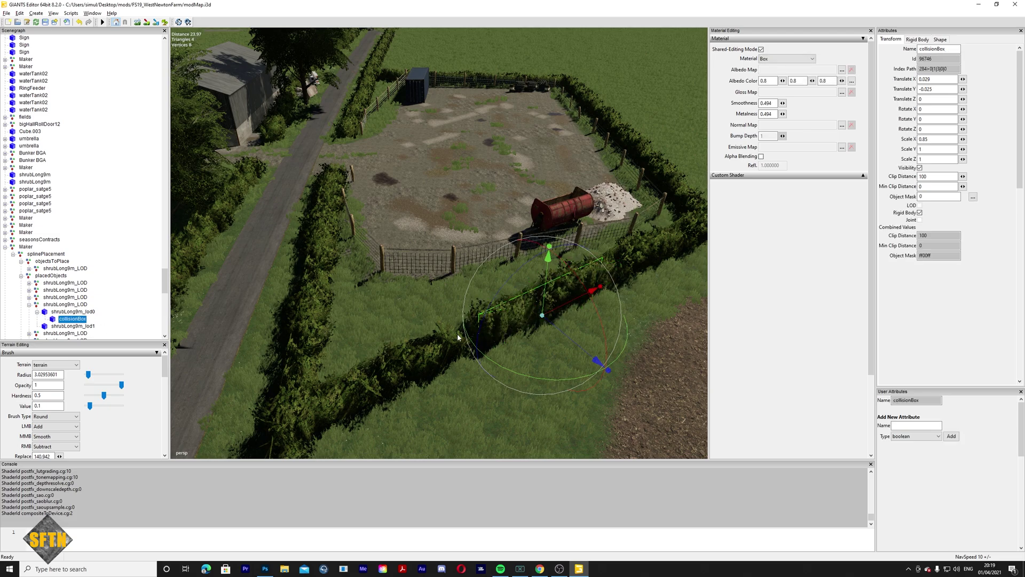
Move the whole shrubLong9m_LOD hedge section along the hedge line to about X 39.217, Y 206.934, Z -826.644.
{"action": "left_click", "coordinate": [59, 304]}
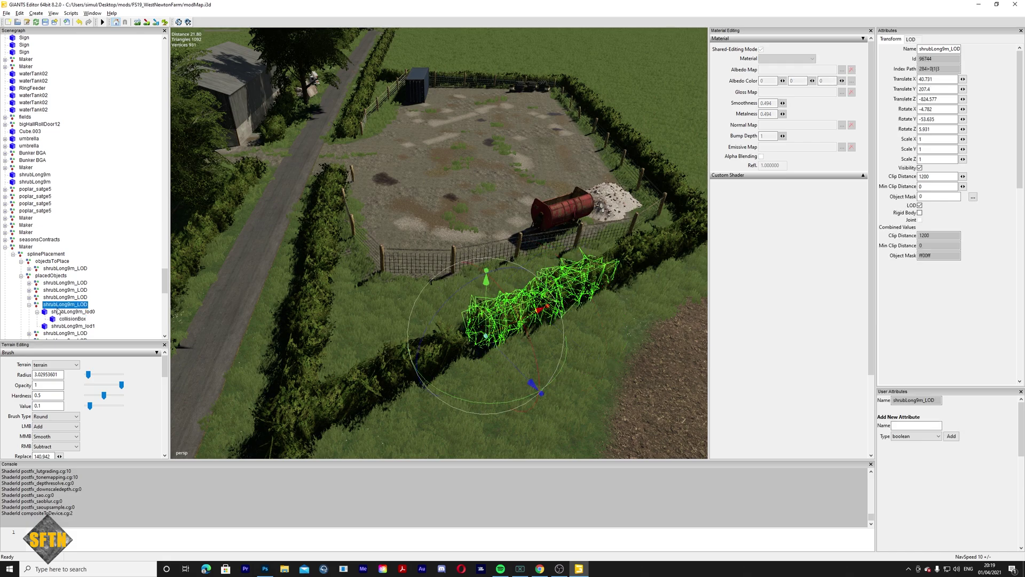
{"action": "left_click_drag", "start_coordinate": [552, 323], "coordinate": [437, 326]}
{"action": "left_click_drag", "start_coordinate": [593, 406], "coordinate": [536, 391], "text": "alt"}
{"action": "middle_click_drag", "start_coordinate": [537, 389], "coordinate": [474, 307], "text": "alt"}
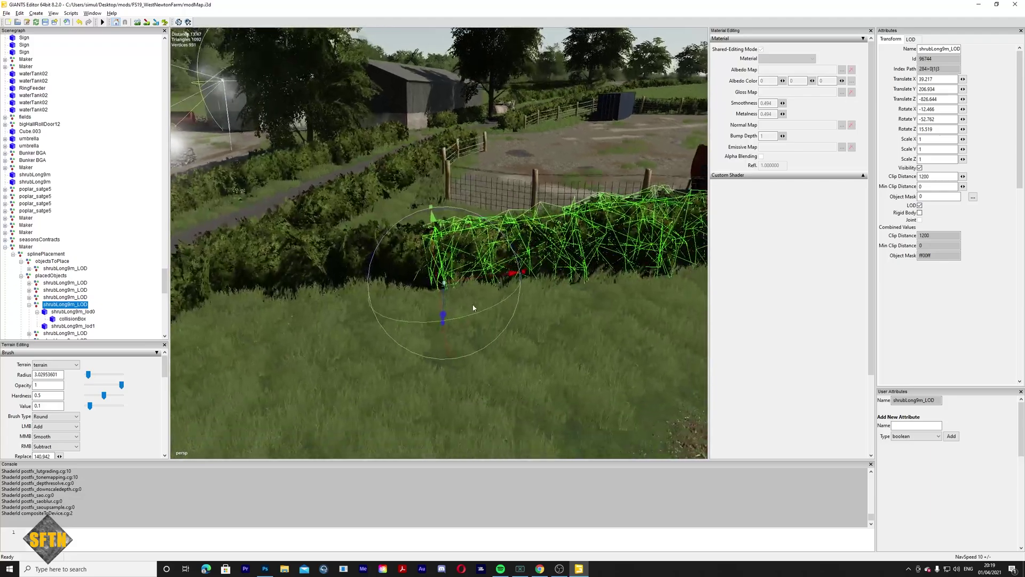
Rotate the hedge section to follow the ground slope, to about X -6.556, Y -53.505, Z 8.135.
{"action": "right_click_drag", "start_coordinate": [473, 306], "coordinate": [417, 307], "text": "alt"}
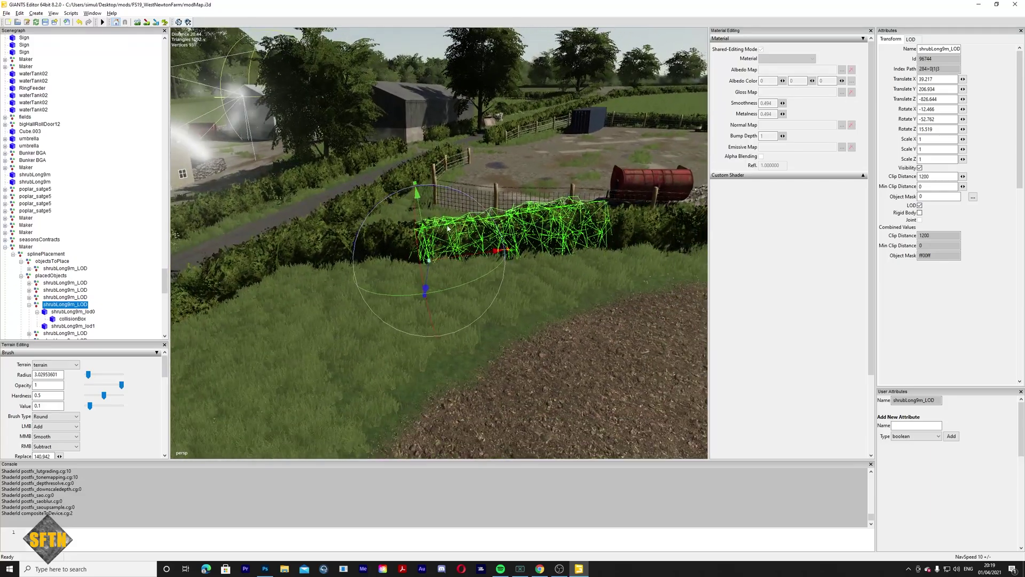
{"action": "left_click_drag", "start_coordinate": [444, 193], "coordinate": [572, 210]}
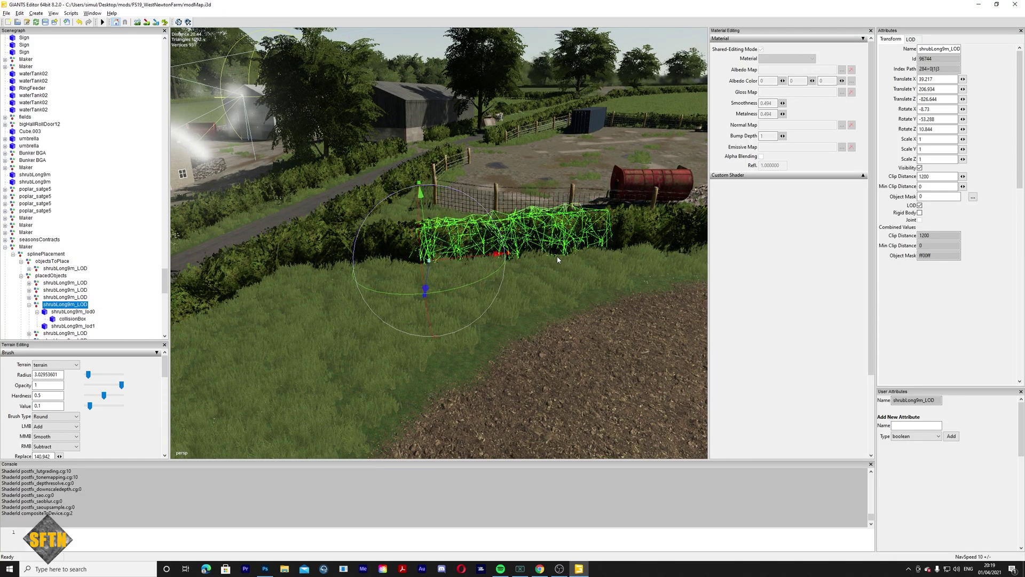
{"action": "left_click_drag", "start_coordinate": [442, 187], "coordinate": [446, 188]}
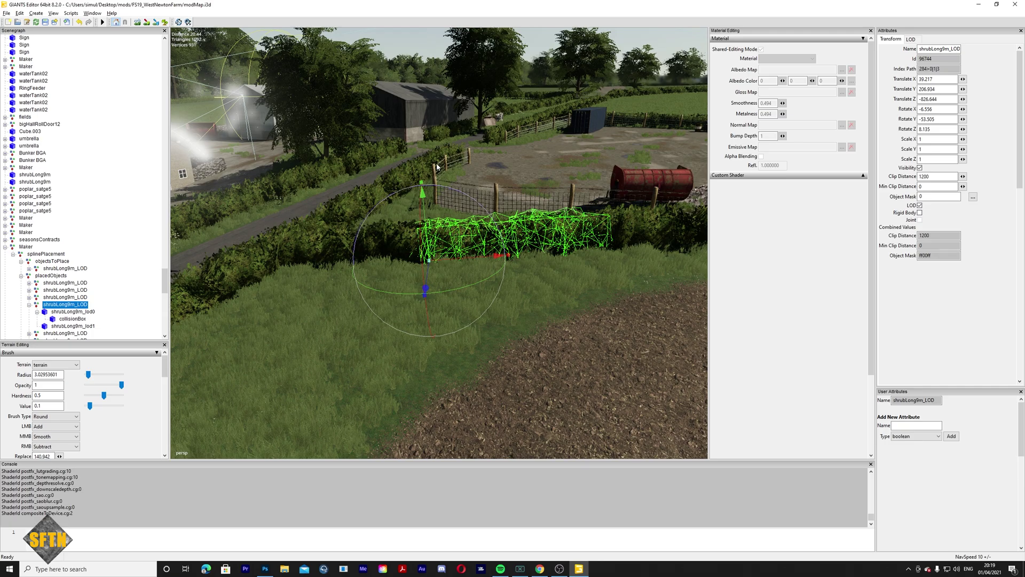
Examine the fenced yard and its surrounding hedges from the opposite end and from above.
{"action": "middle_click_drag", "start_coordinate": [515, 284], "coordinate": [601, 290]}
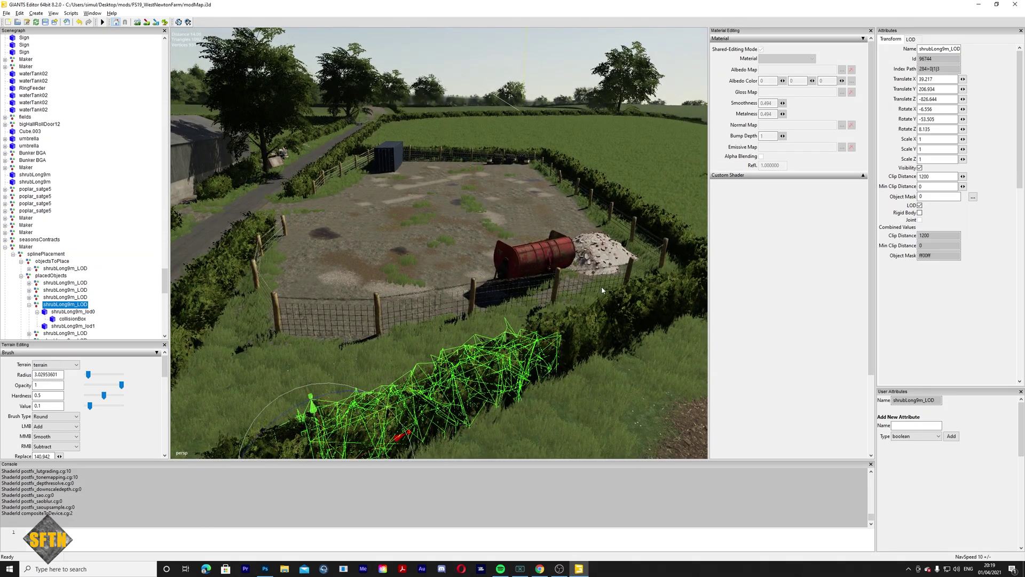
{"action": "middle_click_drag", "start_coordinate": [553, 252], "coordinate": [553, 412]}
{"action": "left_click_drag", "start_coordinate": [552, 412], "coordinate": [383, 302], "text": "alt"}
{"action": "middle_click_drag", "start_coordinate": [525, 296], "coordinate": [269, 225], "text": "alt"}
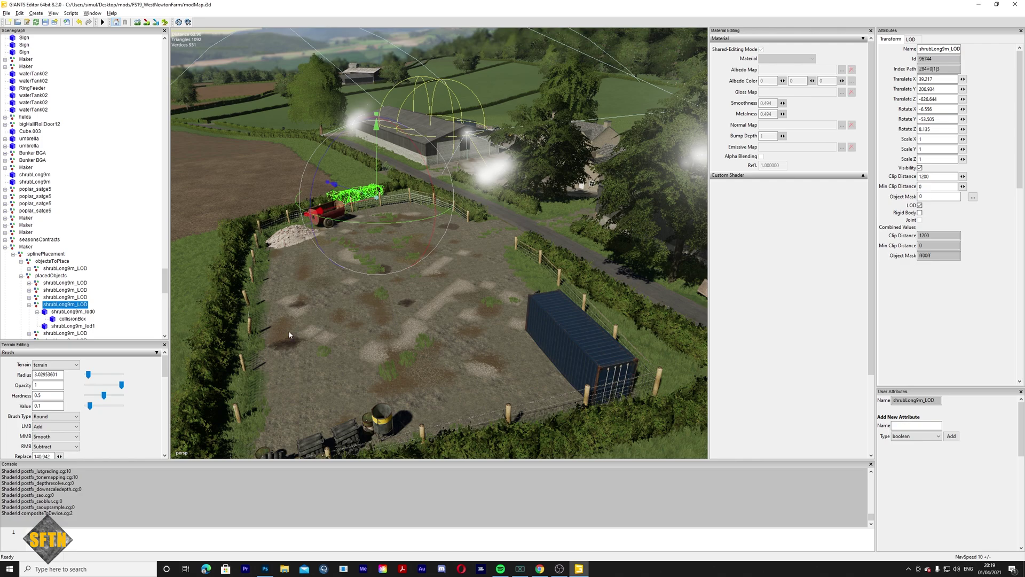
{"action": "scroll", "coordinate": [63, 223], "scroll_direction": "up", "scroll_amount": 6}
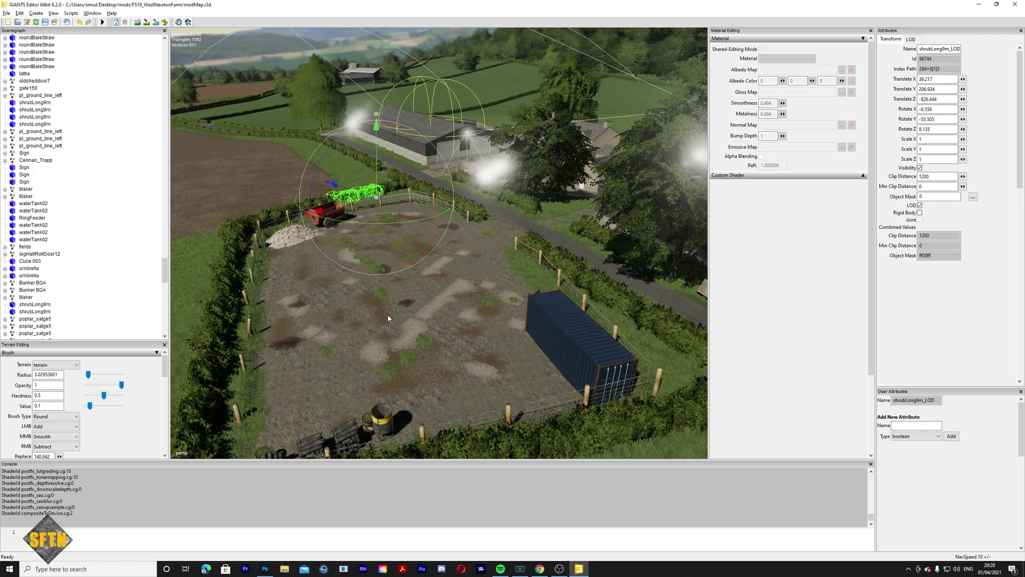
{"action": "middle_click_drag", "start_coordinate": [396, 329], "coordinate": [529, 406]}
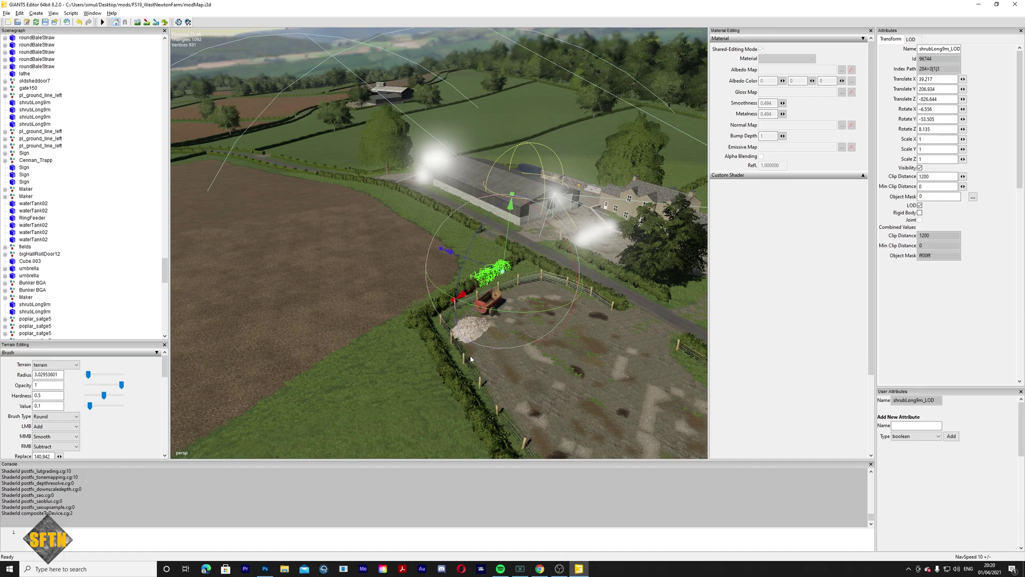
{"action": "left_click_drag", "start_coordinate": [395, 346], "coordinate": [408, 366], "text": "alt"}
Survey the roadside hedges and fields, and examine the hedged farmyard with the timber piles.
{"action": "middle_click_drag", "start_coordinate": [407, 366], "coordinate": [347, 357]}
{"action": "scroll", "coordinate": [347, 356], "scroll_direction": "up", "scroll_amount": 3}
{"action": "middle_click_drag", "start_coordinate": [389, 285], "coordinate": [531, 261]}
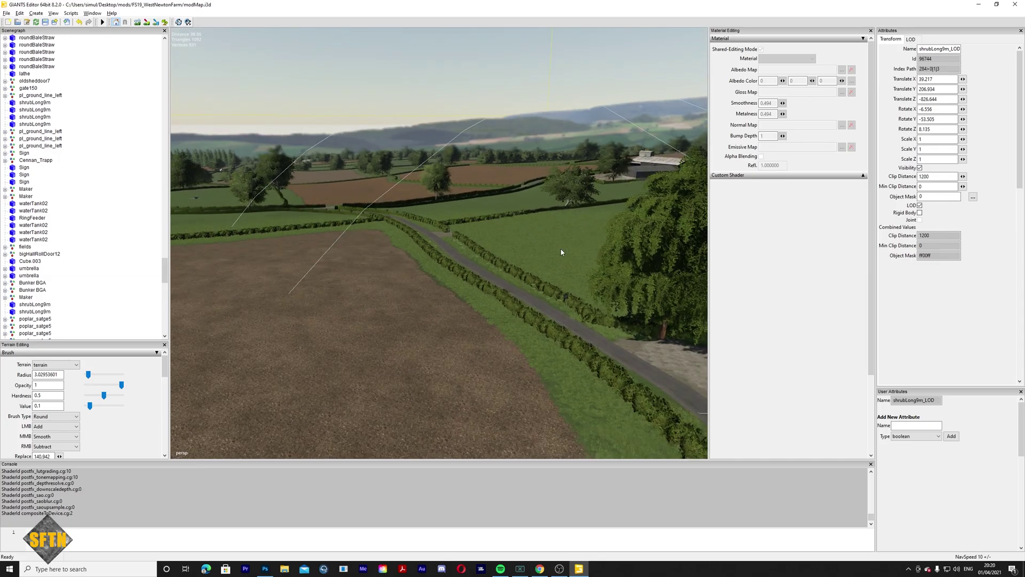
{"action": "scroll", "coordinate": [597, 208], "scroll_direction": "up", "scroll_amount": 4}
{"action": "middle_click_drag", "start_coordinate": [598, 207], "coordinate": [231, 345], "text": "alt"}
{"action": "scroll", "coordinate": [276, 374], "scroll_direction": "up", "scroll_amount": 8}
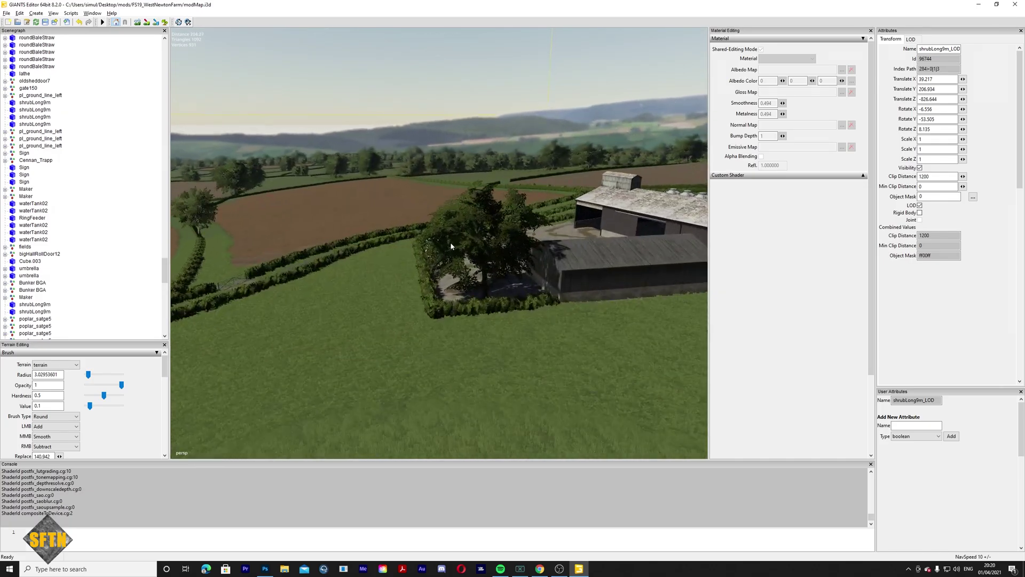
{"action": "middle_click_drag", "start_coordinate": [451, 245], "coordinate": [321, 299], "text": "alt"}
{"action": "scroll", "coordinate": [354, 229], "scroll_direction": "up", "scroll_amount": 8}
{"action": "middle_click_drag", "start_coordinate": [448, 202], "coordinate": [349, 255]}
{"action": "middle_click_drag", "start_coordinate": [363, 168], "coordinate": [466, 291]}
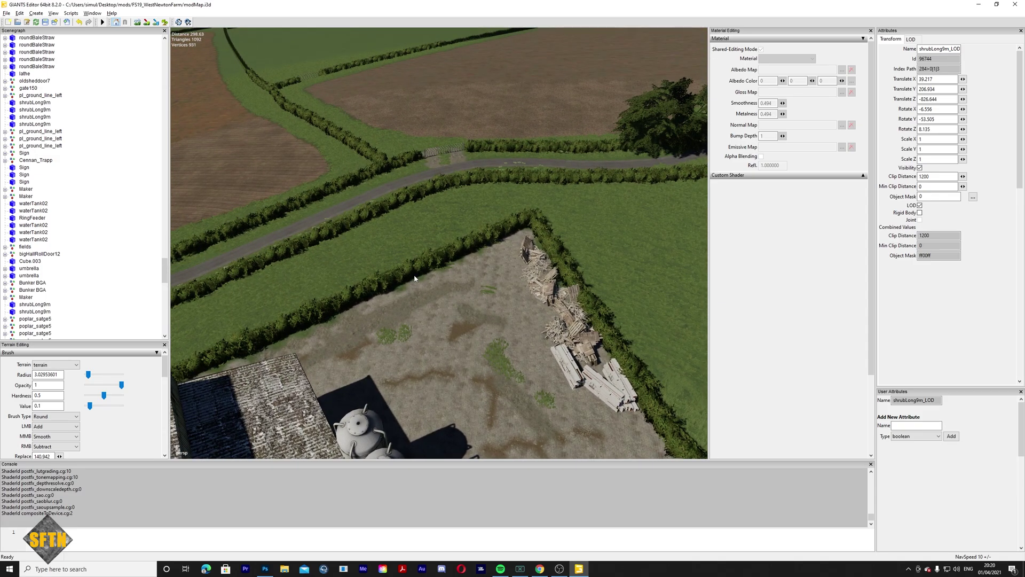